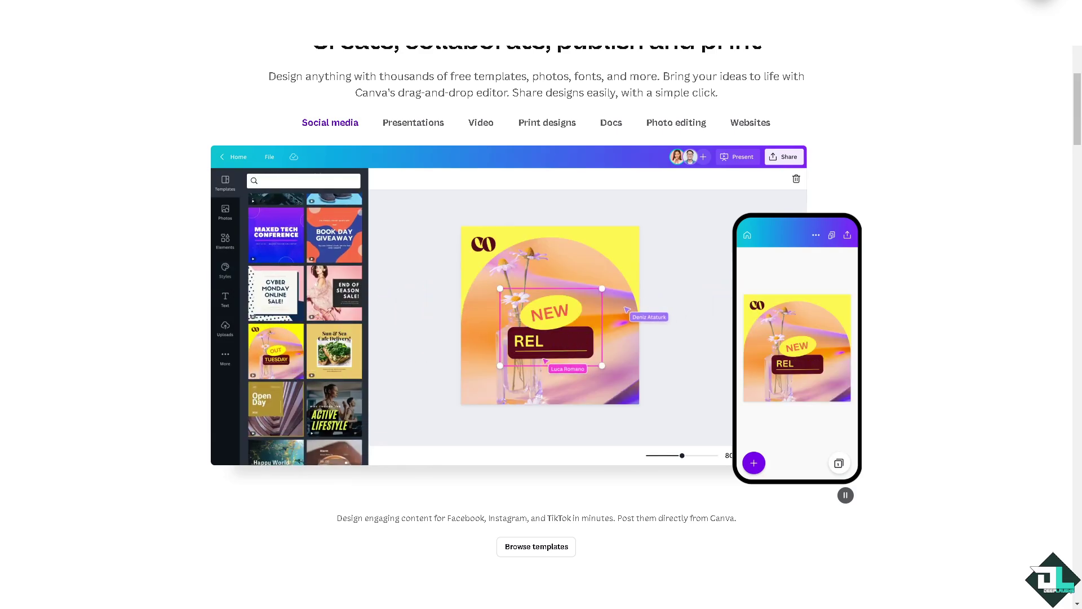
Scroll up on the Canva homepage toward the login prompt
{"action": "scroll", "coordinate": [10, 291], "scroll_direction": "up", "scroll_amount": 10}
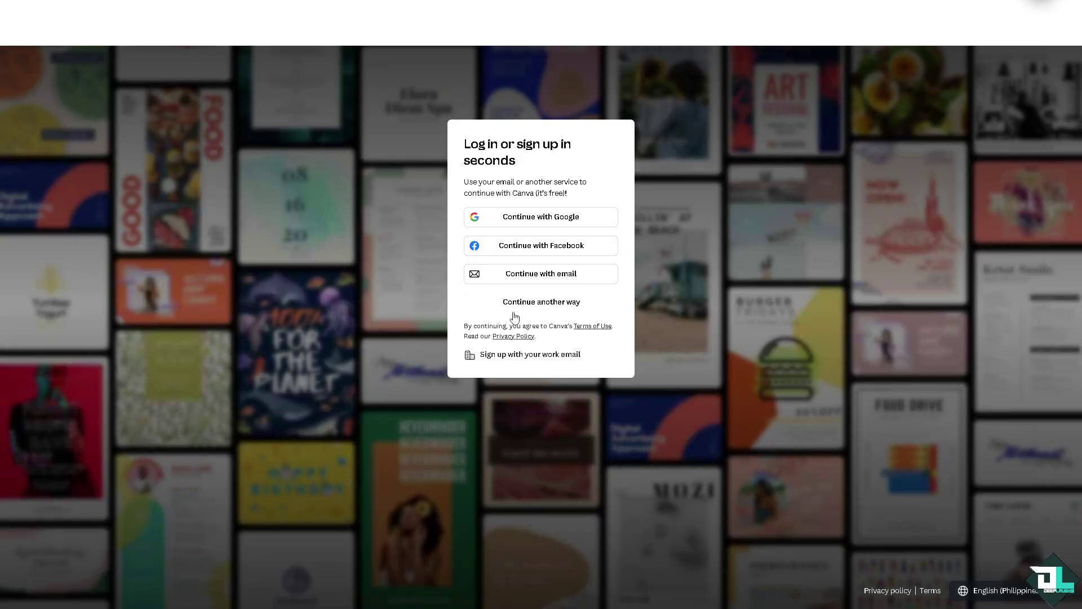
Sign in another way and open the 'How to change Canva size to A4' thumbnail design
{"action": "left_click", "coordinate": [516, 303]}
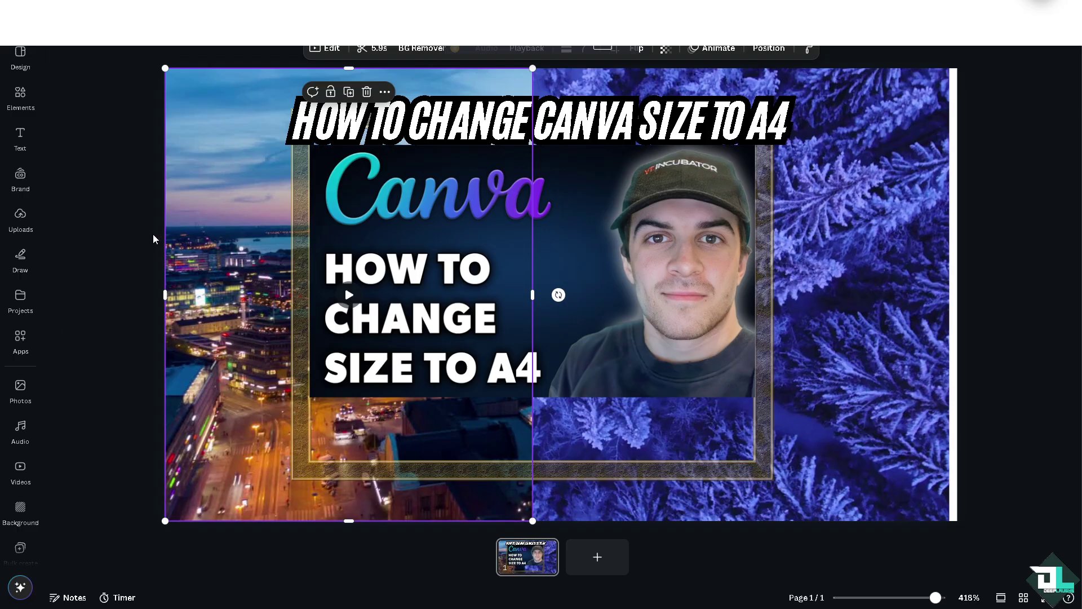
{"action": "left_click", "coordinate": [1018, 158]}
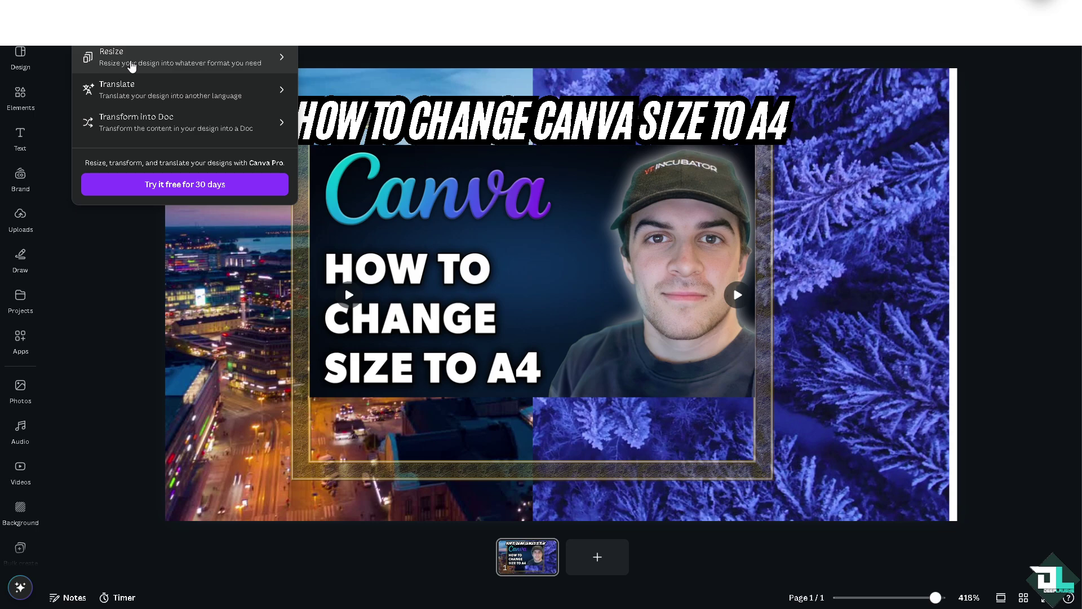
Search Resize for A4 sizes, then view the File menu showing Business Card (US) 3.5in × 2in
{"action": "left_click", "coordinate": [193, 63]}
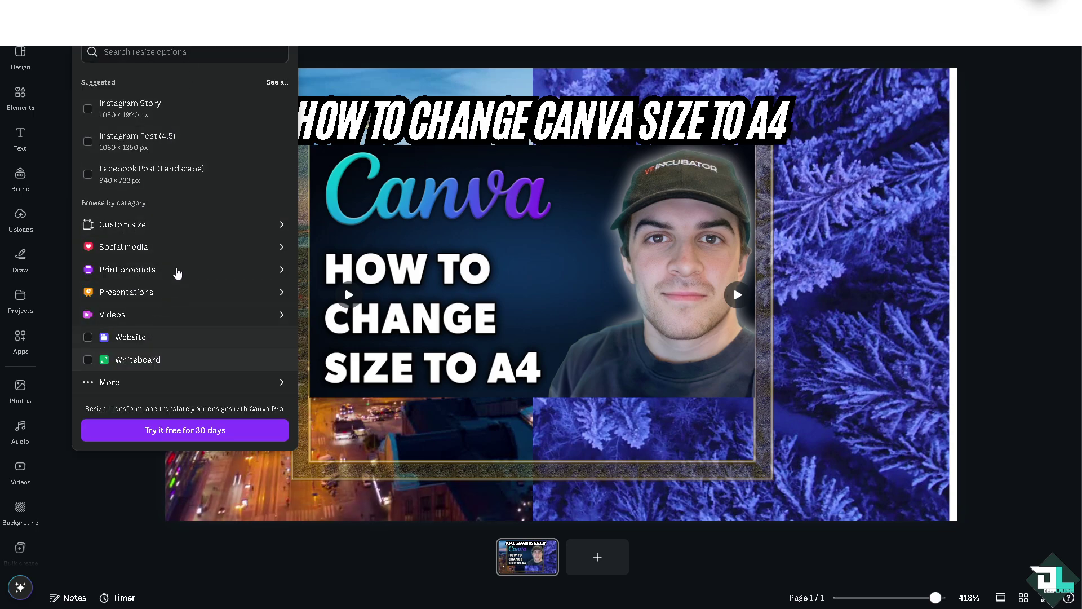
{"action": "type", "text": "A4"}
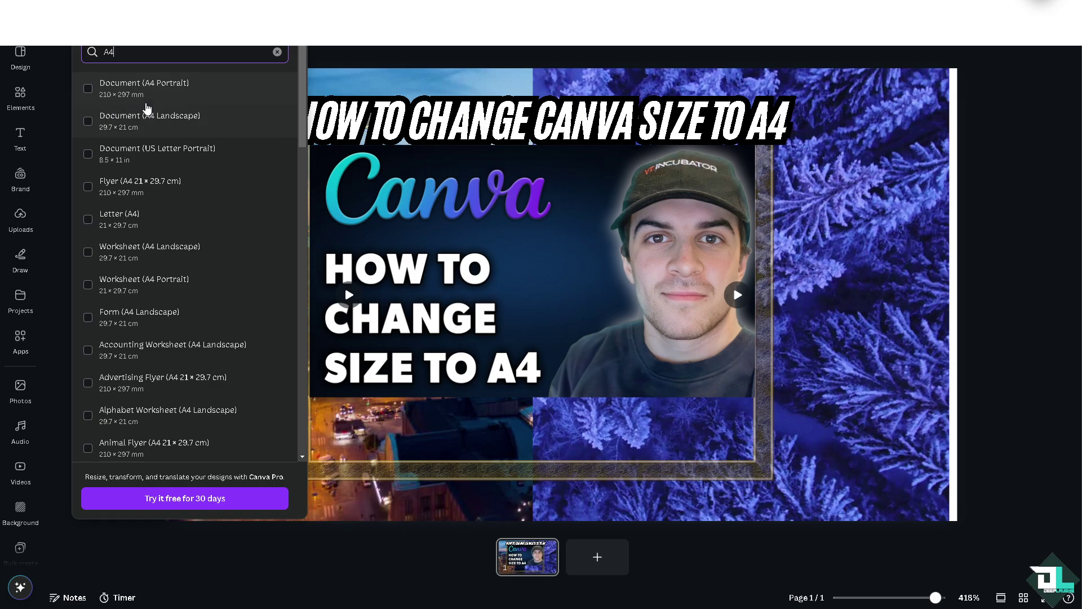
{"action": "left_click", "coordinate": [378, 51]}
{"action": "left_click", "coordinate": [57, 22]}
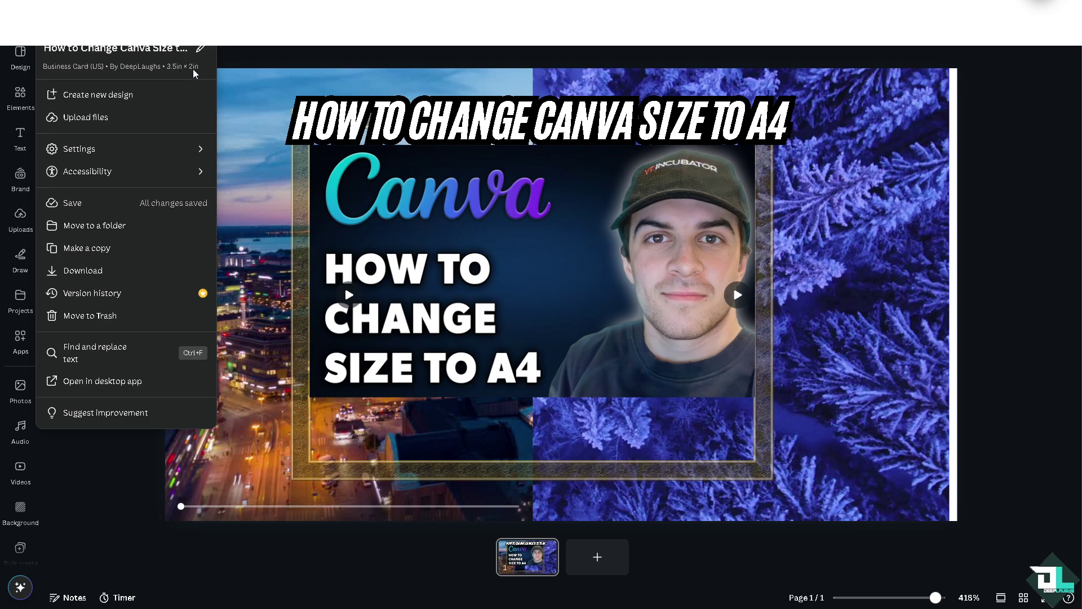
Search Resize for A4 again, then start a new design from the File menu
{"action": "key", "text": "Escape"}
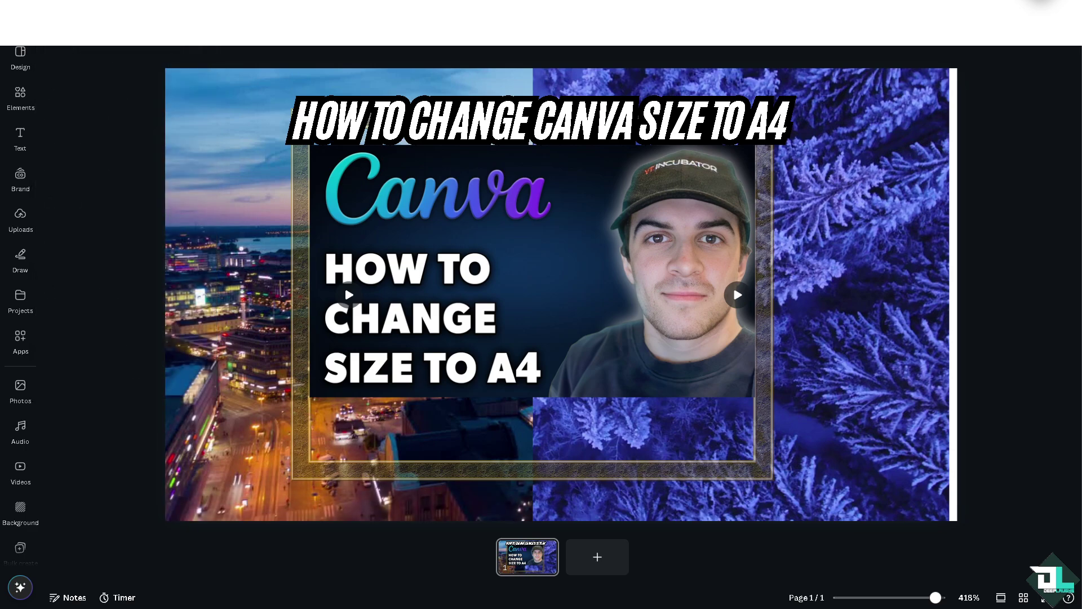
{"action": "left_click", "coordinate": [144, 64]}
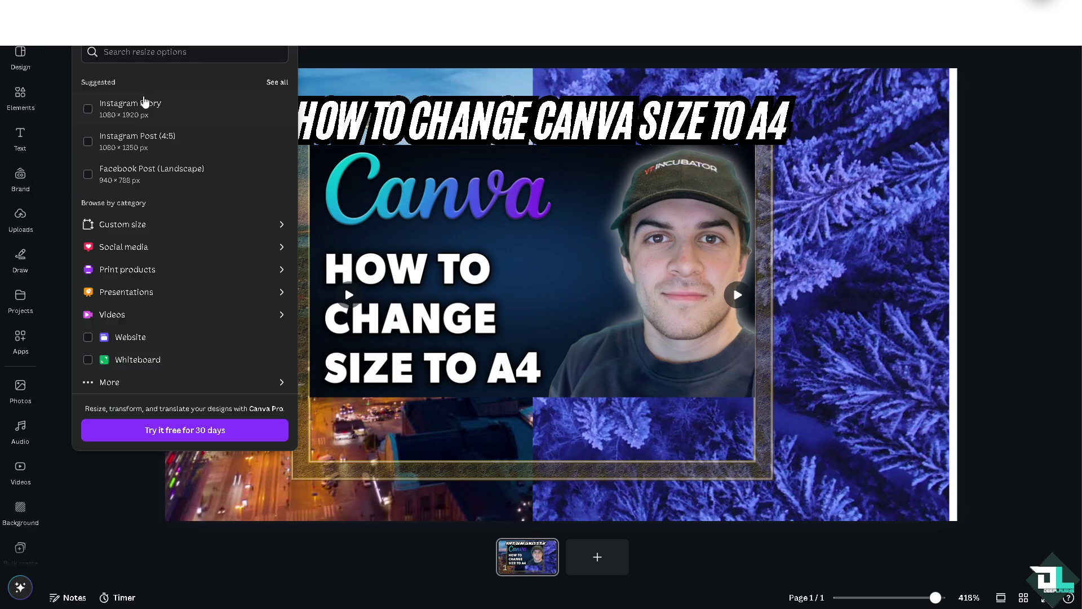
{"action": "type", "text": "A4"}
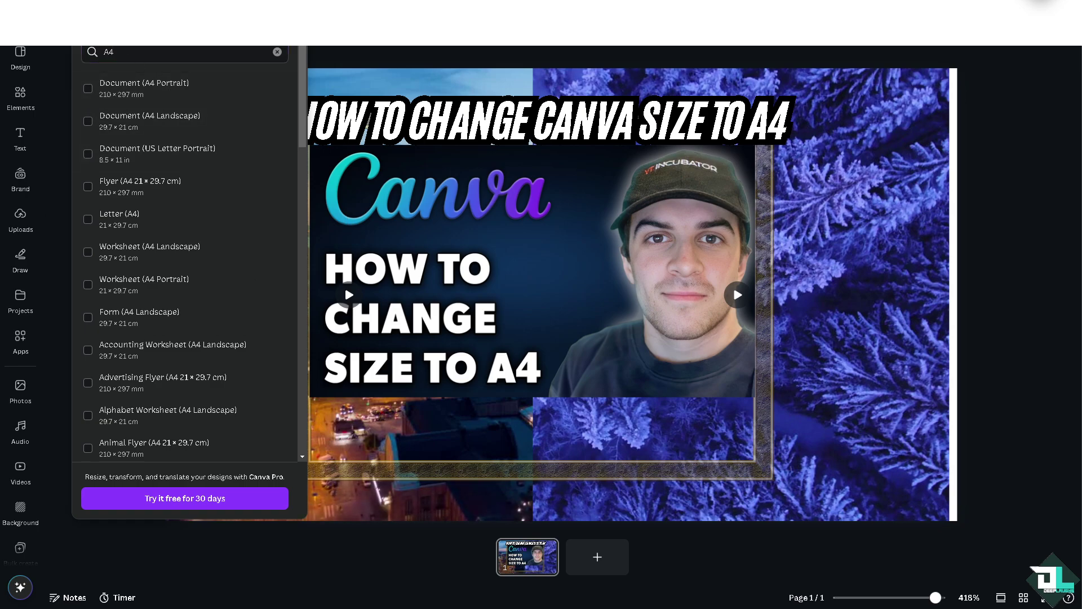
{"action": "key", "text": "Escape"}
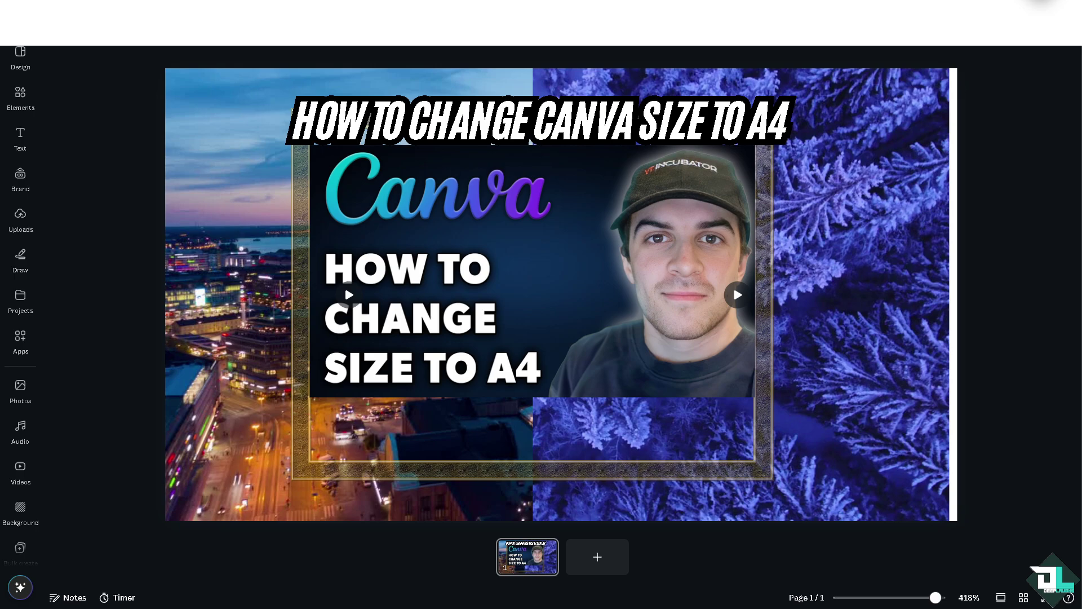
{"action": "left_click", "coordinate": [113, 99]}
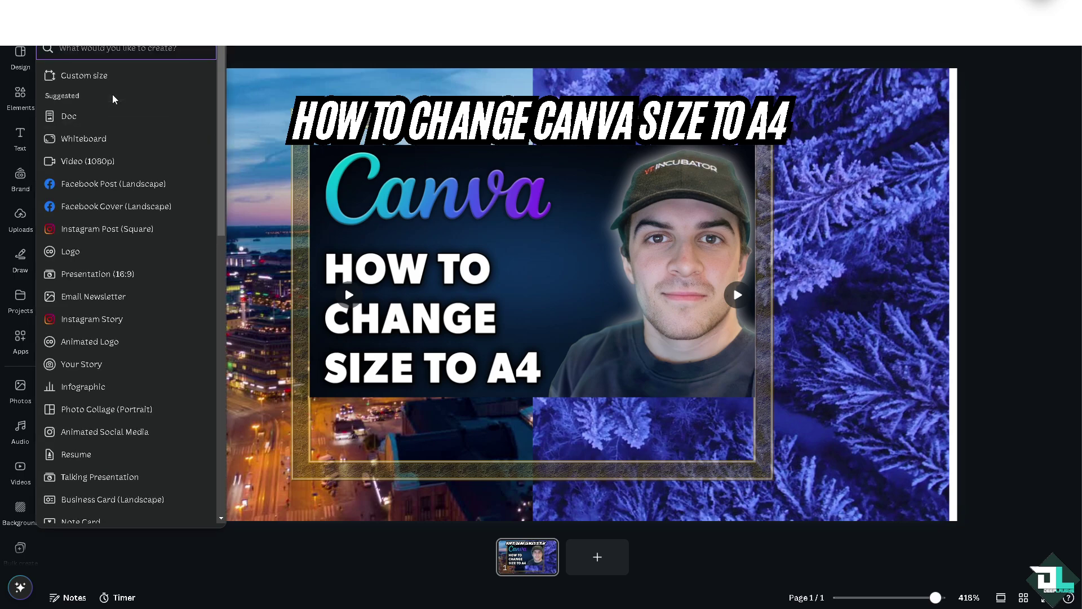
Create a new blank custom-size design of 210 × 297 mm
{"action": "left_click", "coordinate": [97, 76]}
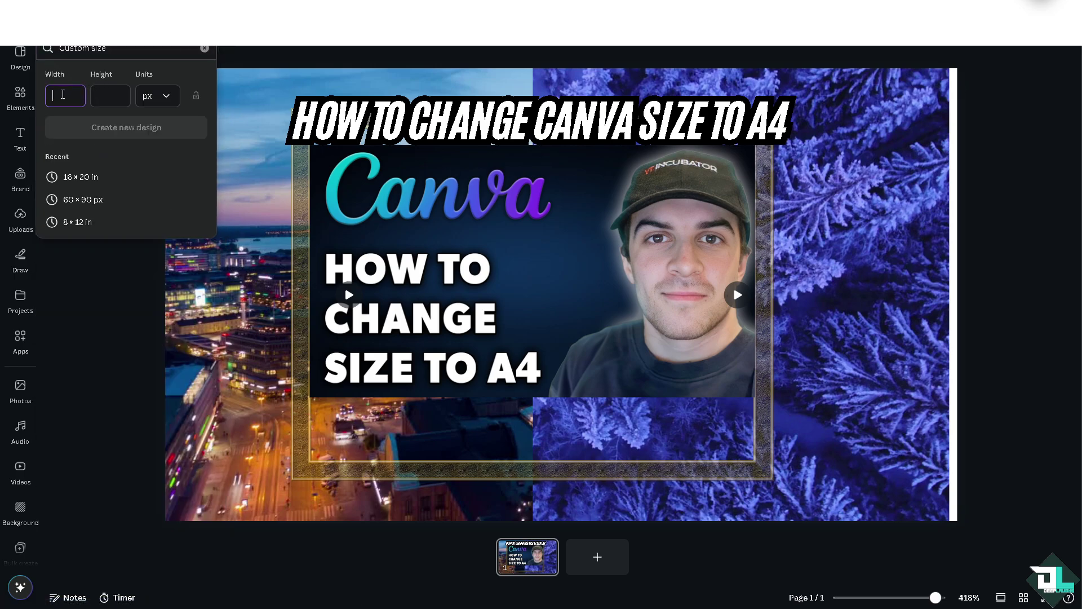
{"action": "type", "text": "210"}
{"action": "left_click", "coordinate": [107, 96]}
{"action": "type", "text": "297"}
{"action": "left_click", "coordinate": [171, 97]}
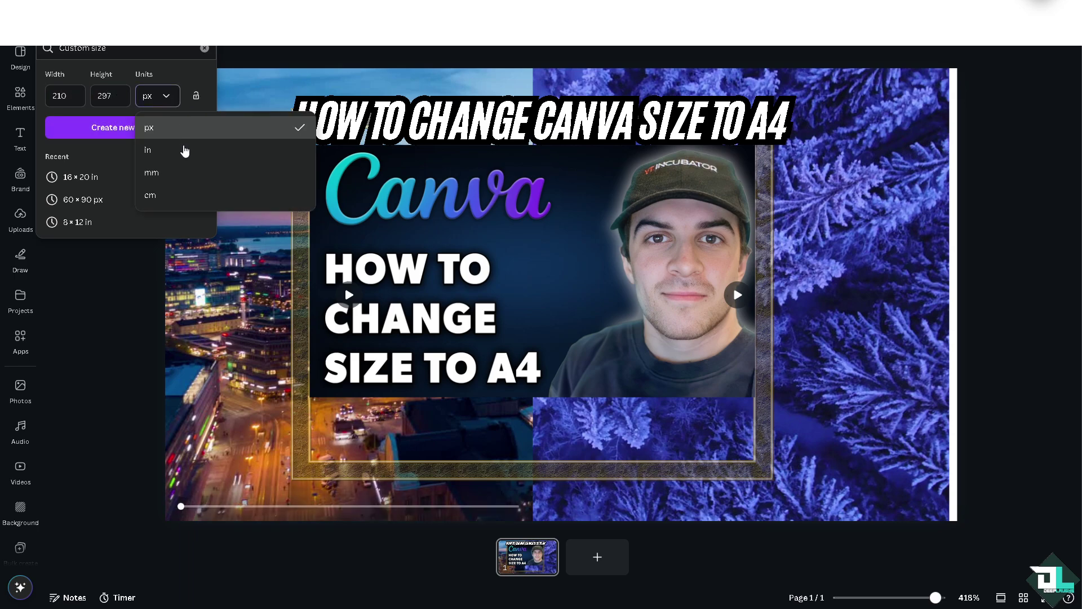
{"action": "left_click", "coordinate": [179, 172]}
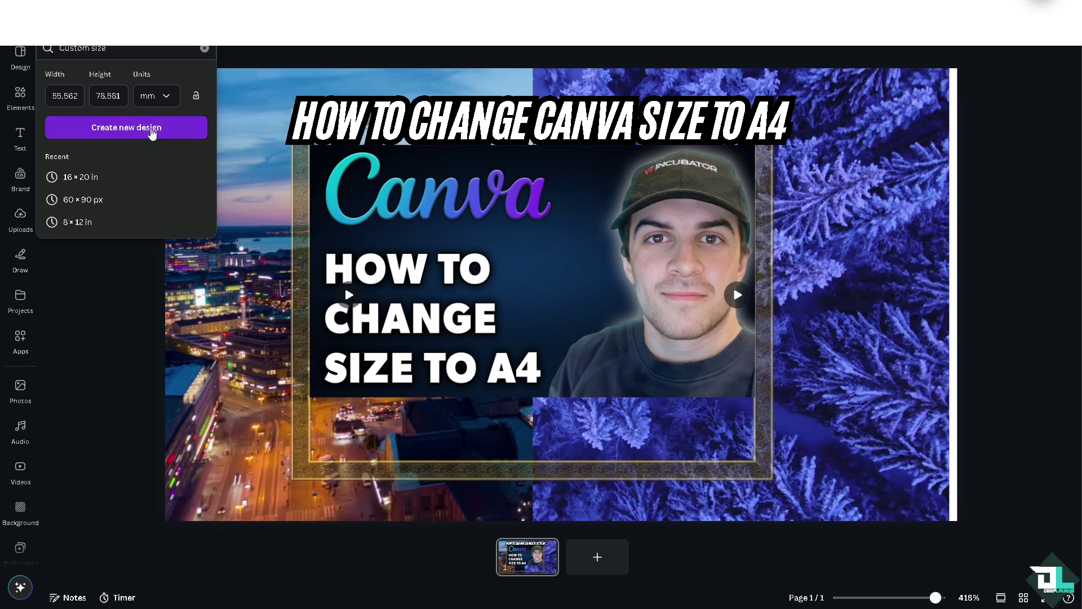
{"action": "left_click", "coordinate": [150, 129]}
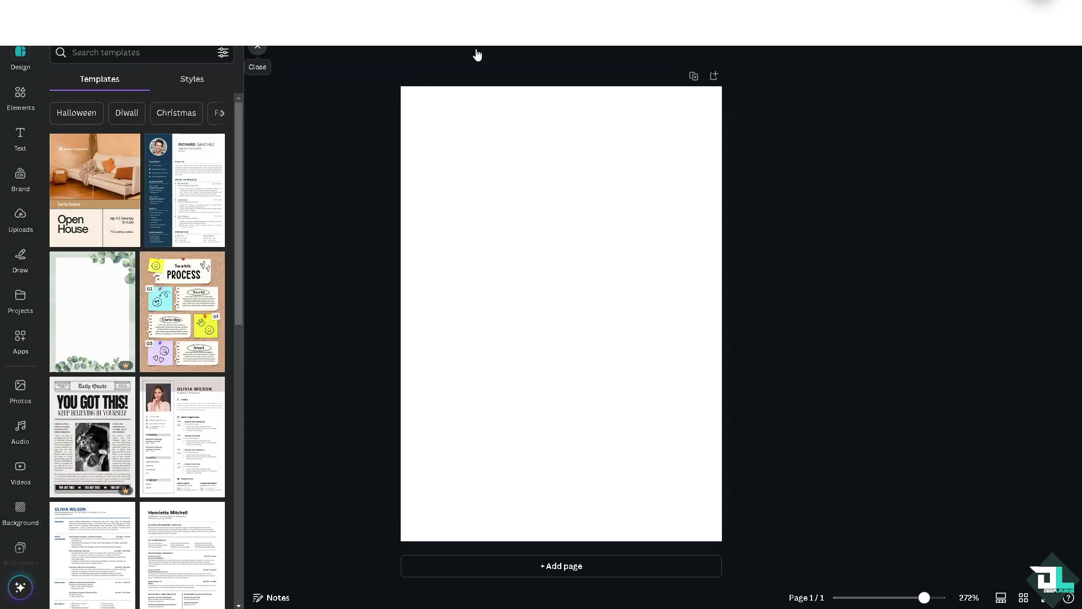
Add the uploaded 'How to change size to A4' thumbnail and stretch it to page width
{"action": "left_click", "coordinate": [258, 46]}
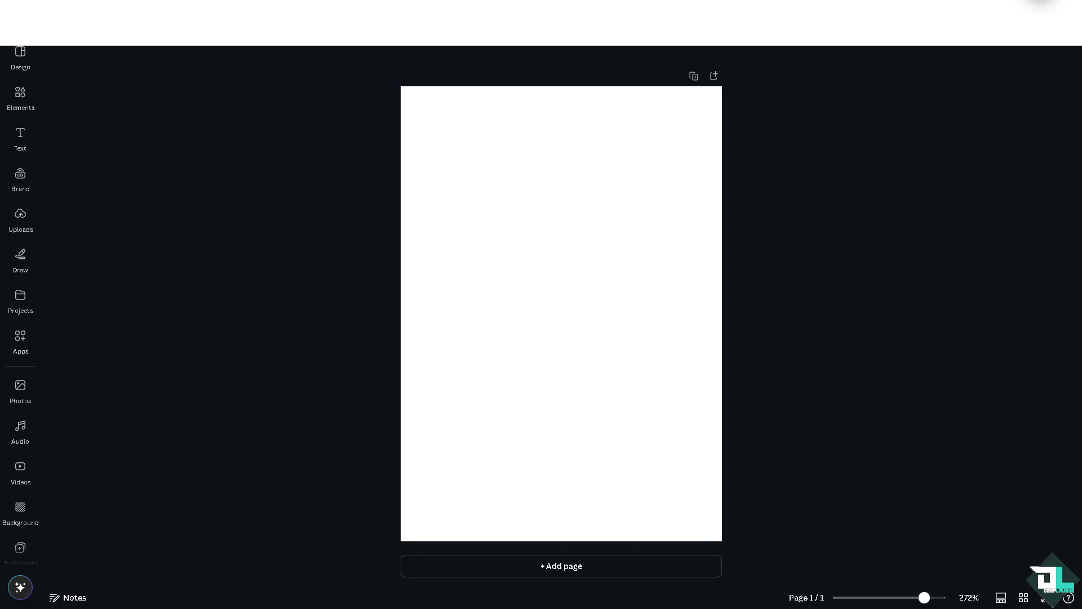
{"action": "left_click", "coordinate": [20, 220]}
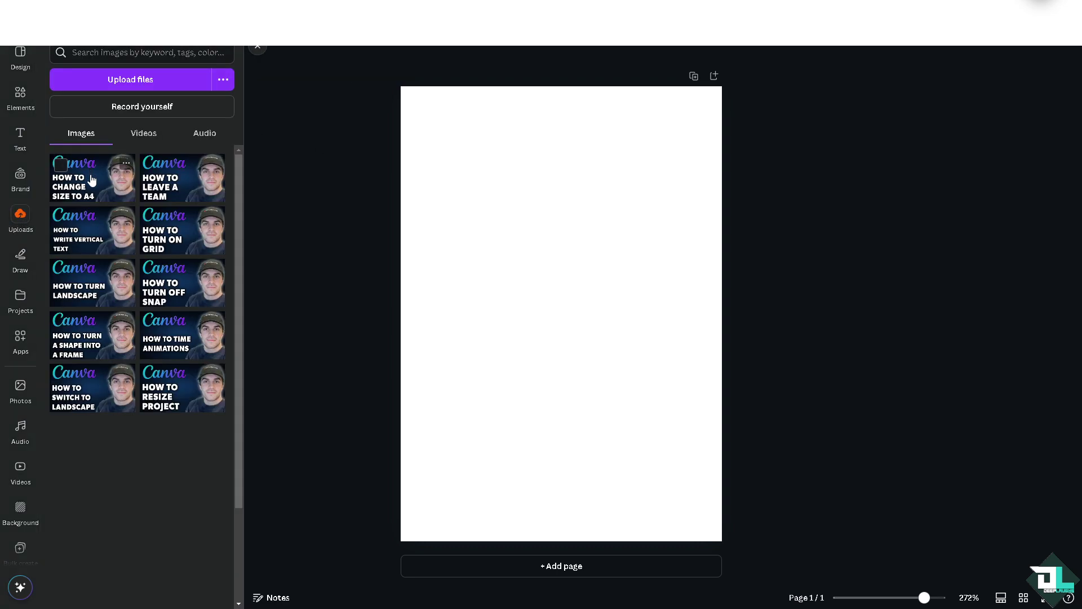
{"action": "left_click", "coordinate": [92, 178]}
{"action": "left_click", "coordinate": [257, 46]}
{"action": "left_click_drag", "start_coordinate": [499, 282], "coordinate": [455, 231]}
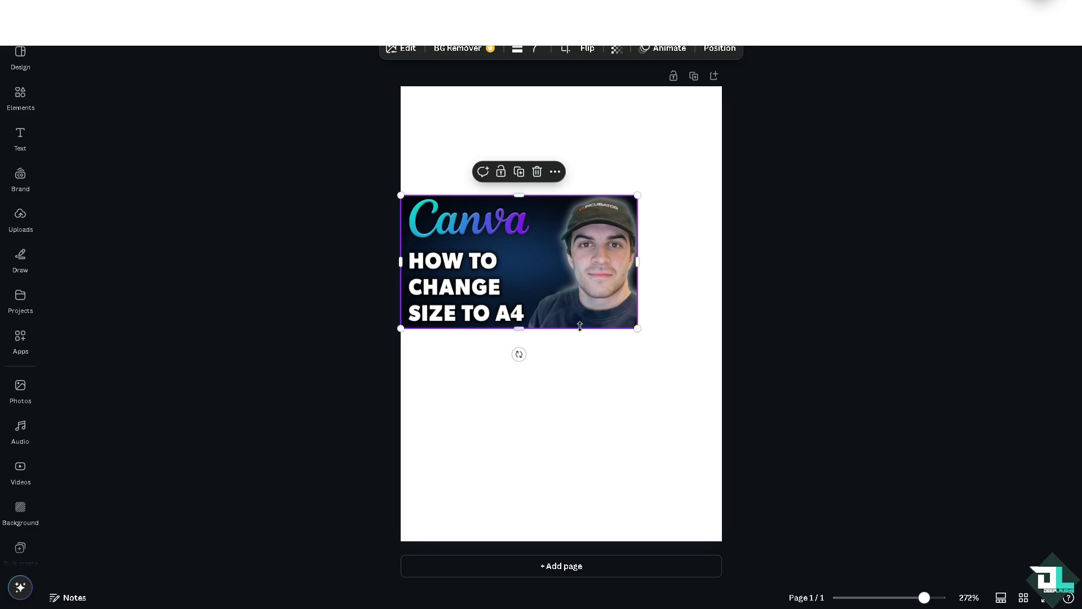
{"action": "left_click_drag", "start_coordinate": [631, 332], "coordinate": [732, 386]}
Apply the purple balloon image as the page background
{"action": "left_click", "coordinate": [21, 505]}
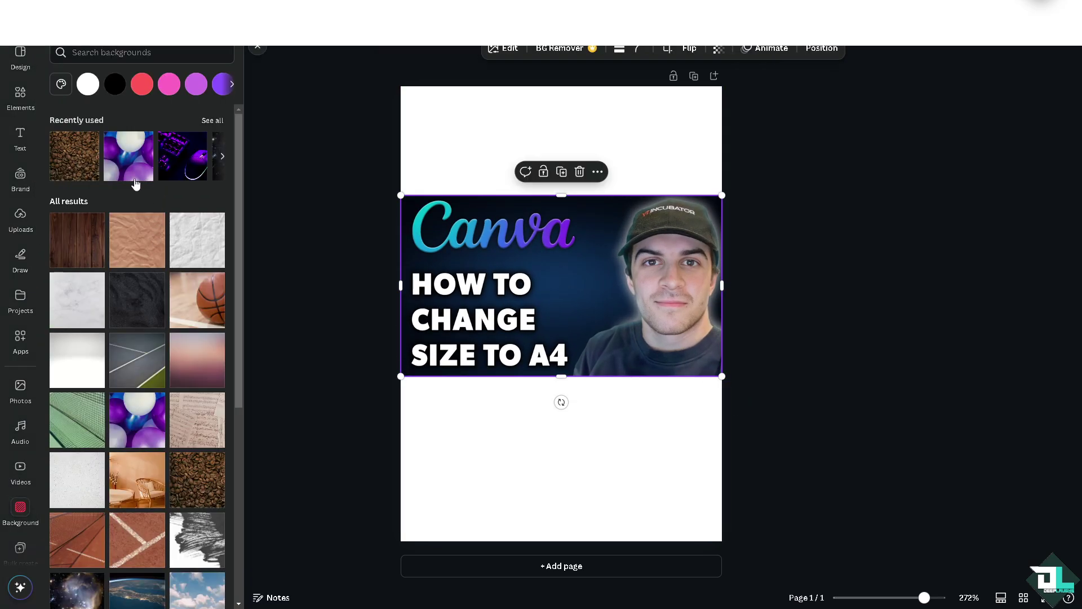
{"action": "left_click", "coordinate": [144, 157]}
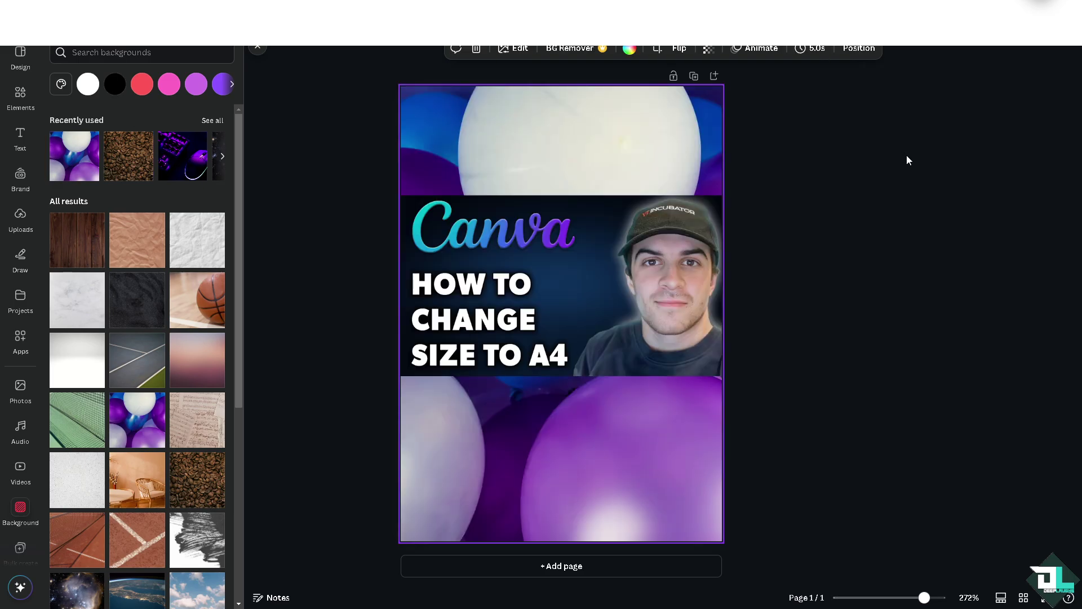
{"action": "left_click", "coordinate": [911, 203]}
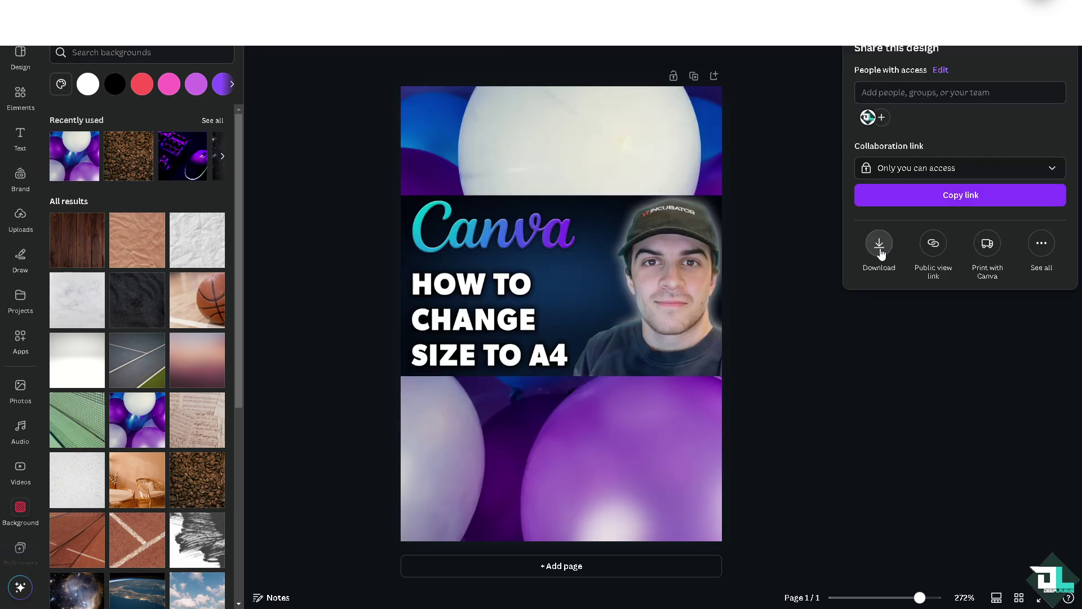
Set the download file type to PDF Print, keeping the RGB colour profile
{"action": "left_click", "coordinate": [880, 244]}
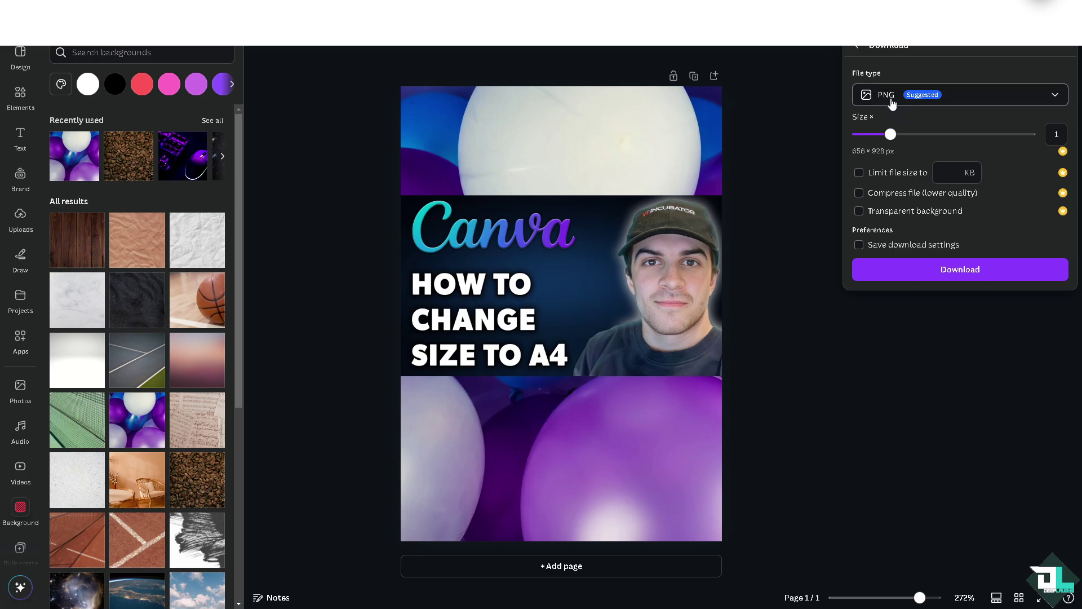
{"action": "left_click", "coordinate": [888, 98]}
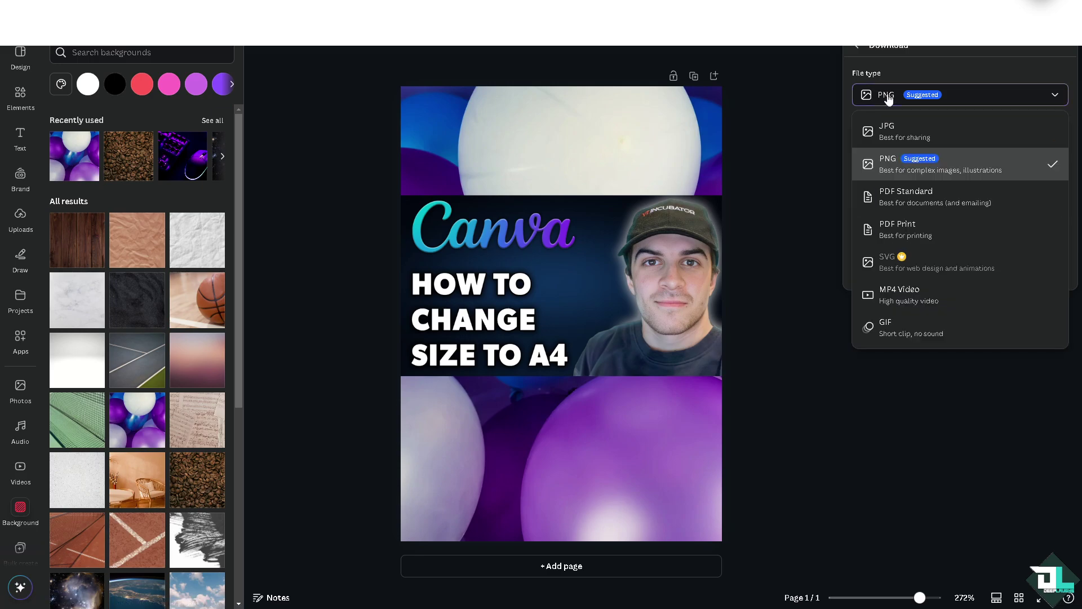
{"action": "left_click", "coordinate": [914, 229]}
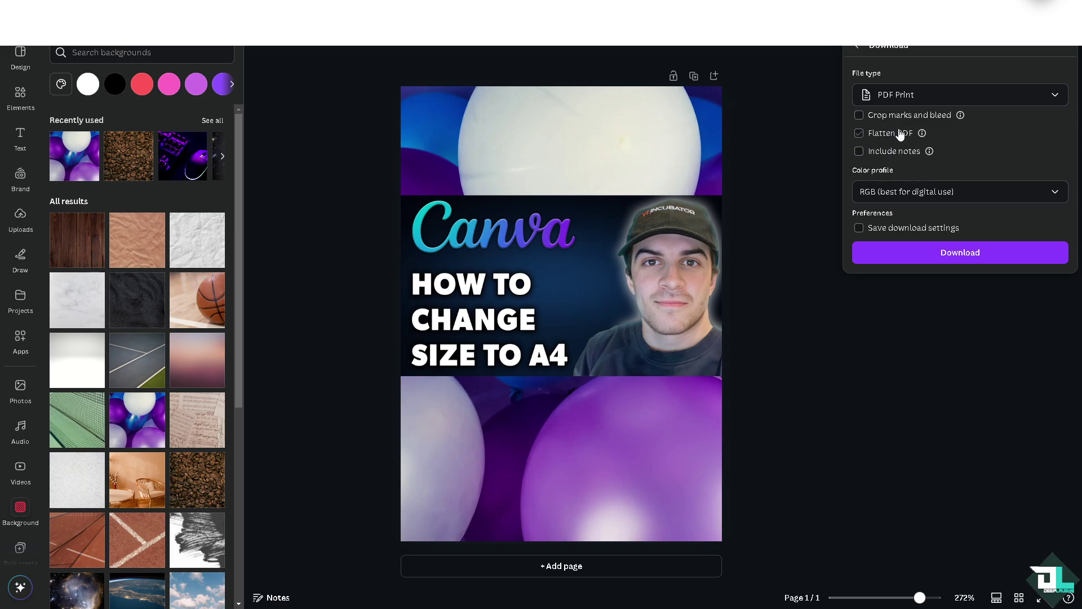
{"action": "left_click", "coordinate": [908, 192]}
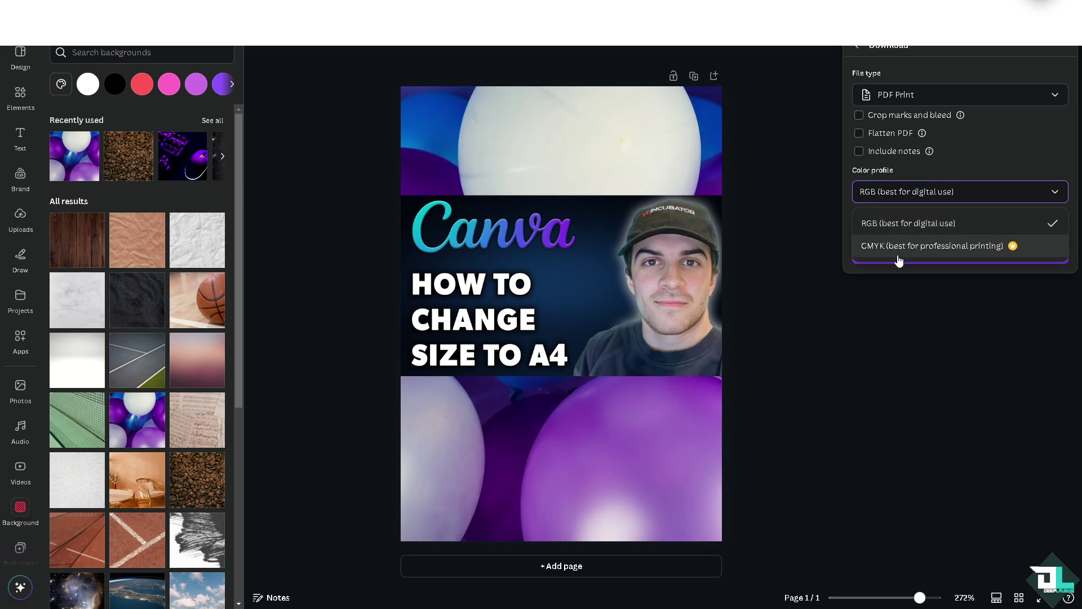
{"action": "key", "text": "Up"}
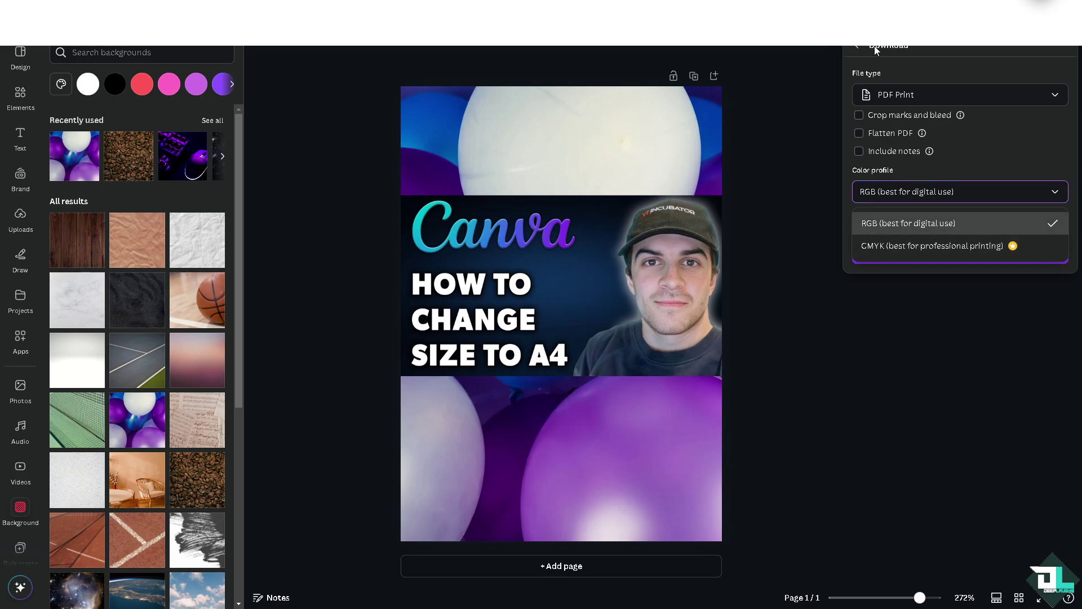
{"action": "left_click", "coordinate": [851, 49]}
{"action": "left_click", "coordinate": [850, 48]}
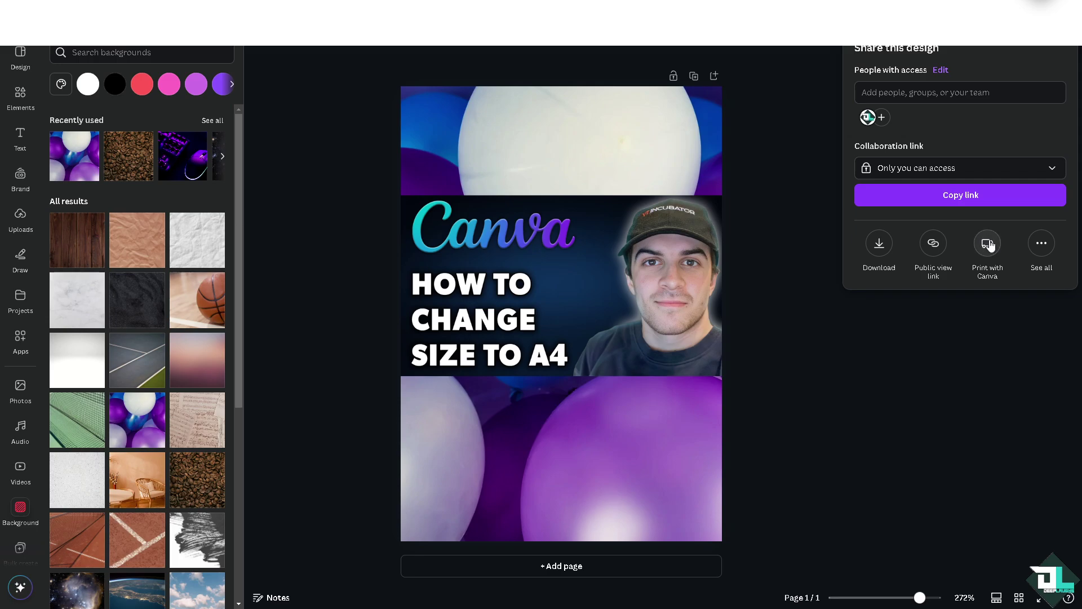